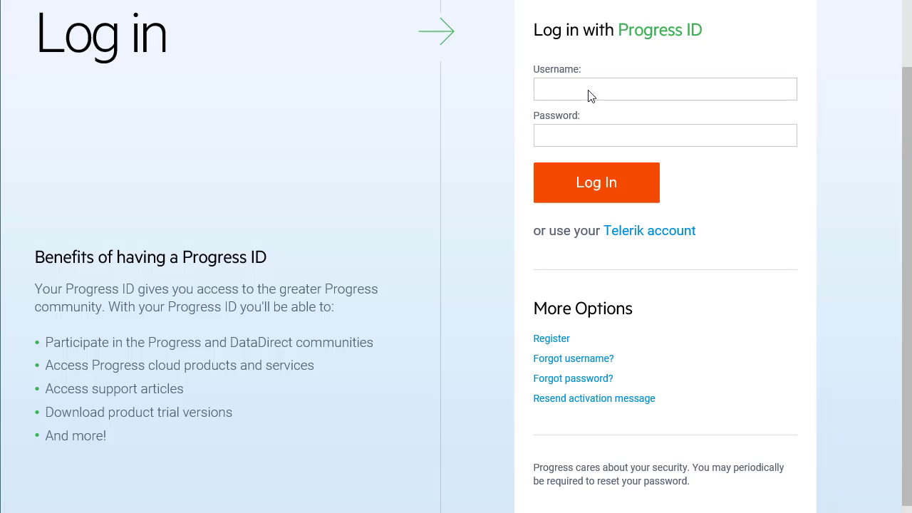
# Sign in to the portal with the Progress ID username and account password.
pyautogui.press('Tab')
pyautogui.write('••••')
pyautogui.write('••••')
pyautogui.press('Return')
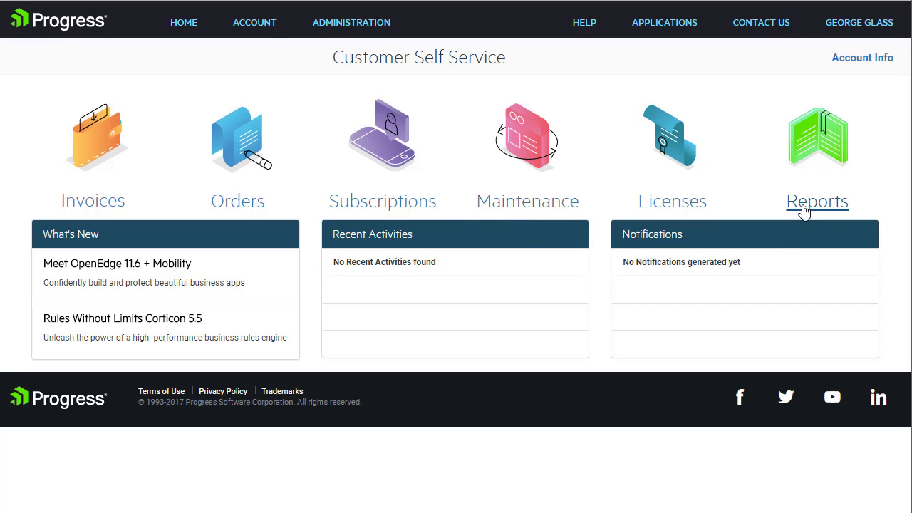
# Create a new activation file for OpenEdge 11.7 on Windows 64bit and proceed to products.
pyautogui.click(697, 216)
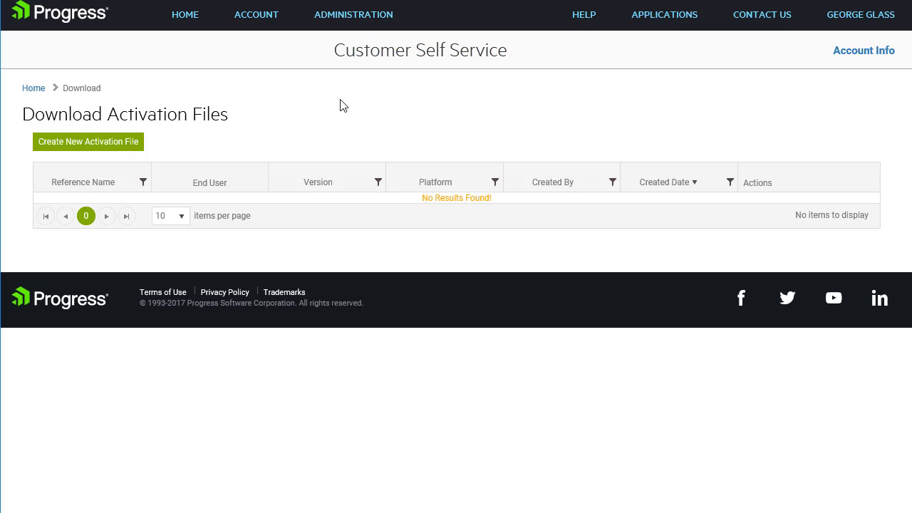
pyautogui.click(107, 147)
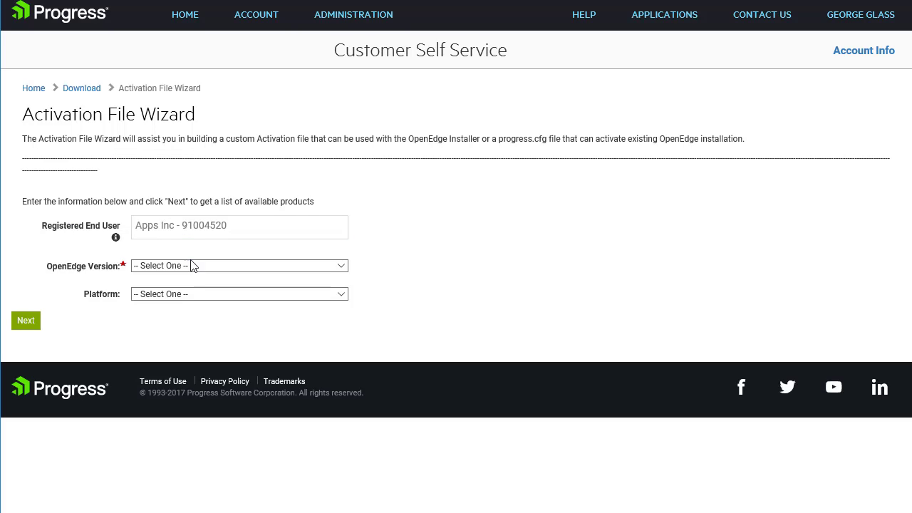
pyautogui.click(192, 265)
pyautogui.click(191, 326)
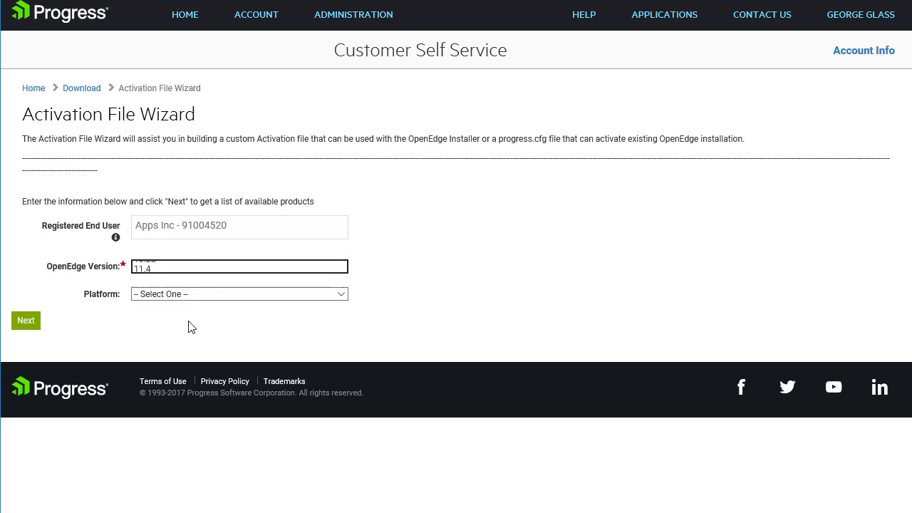
pyautogui.click(251, 297)
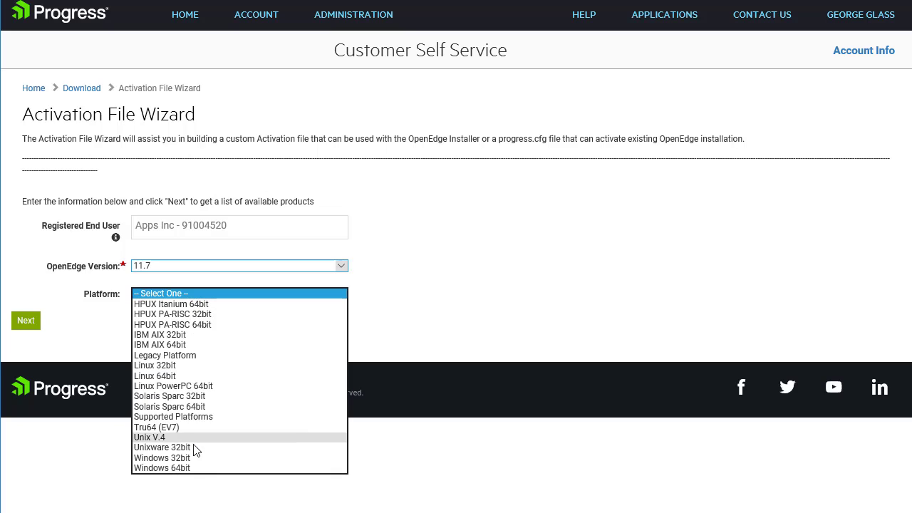
pyautogui.click(199, 468)
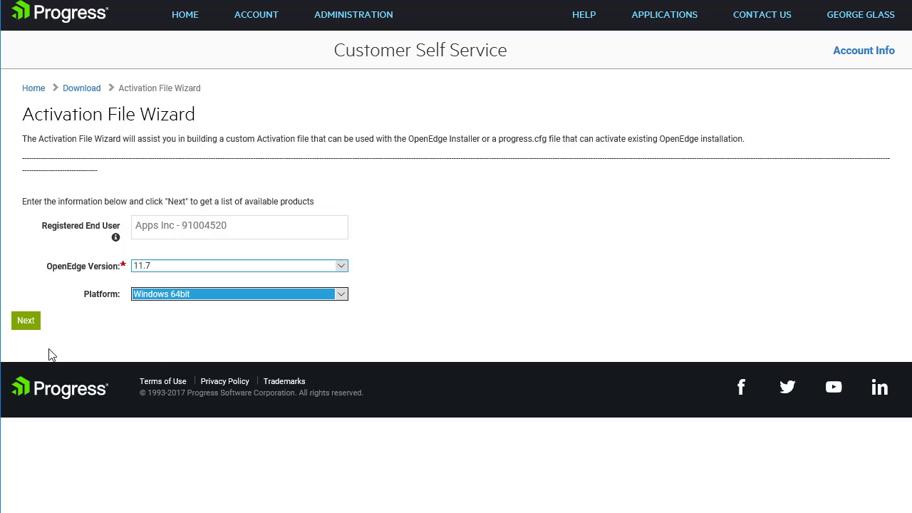
pyautogui.click(26, 324)
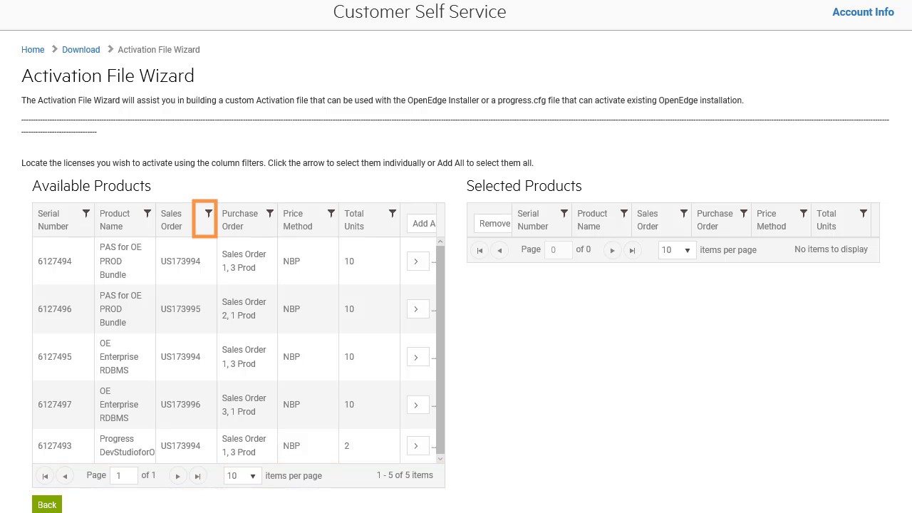
# Filter the Sales Order column by the pasted sales order number.
pyautogui.click(210, 215)
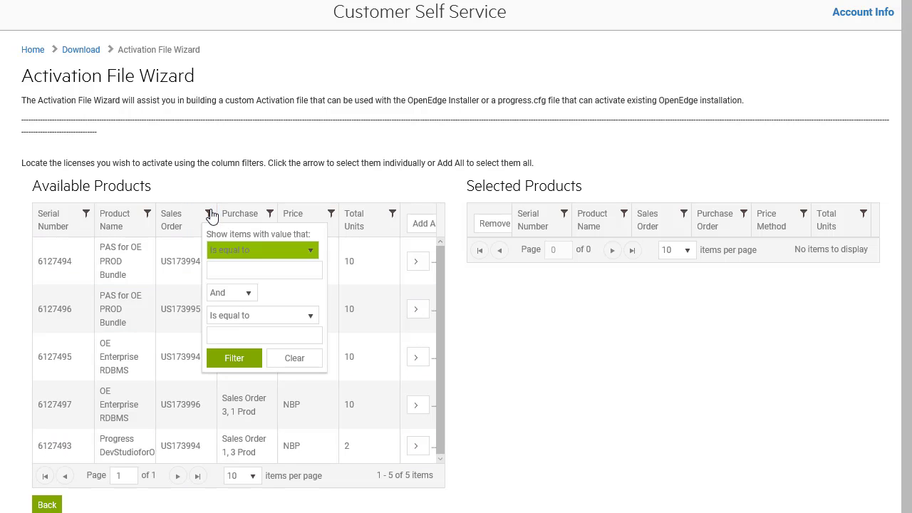
pyautogui.click(264, 269)
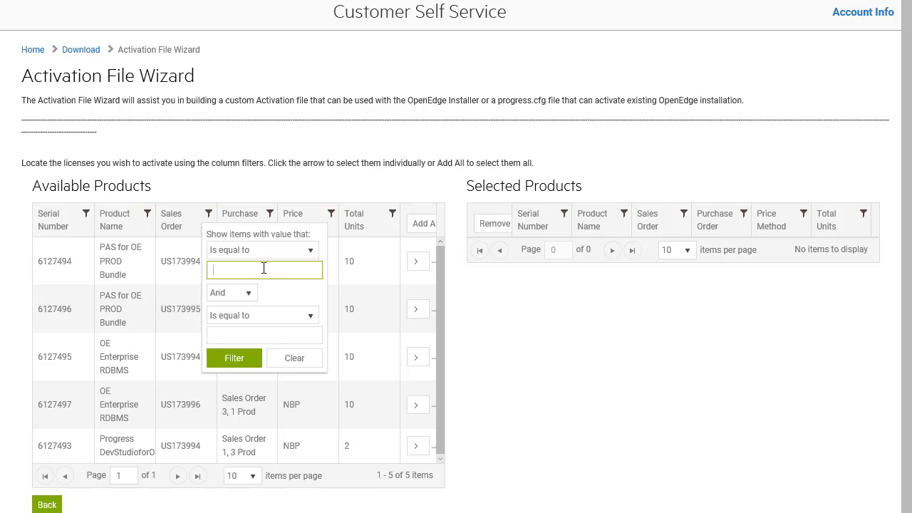
pyautogui.rightClick(264, 268)
pyautogui.click(277, 307)
pyautogui.click(240, 358)
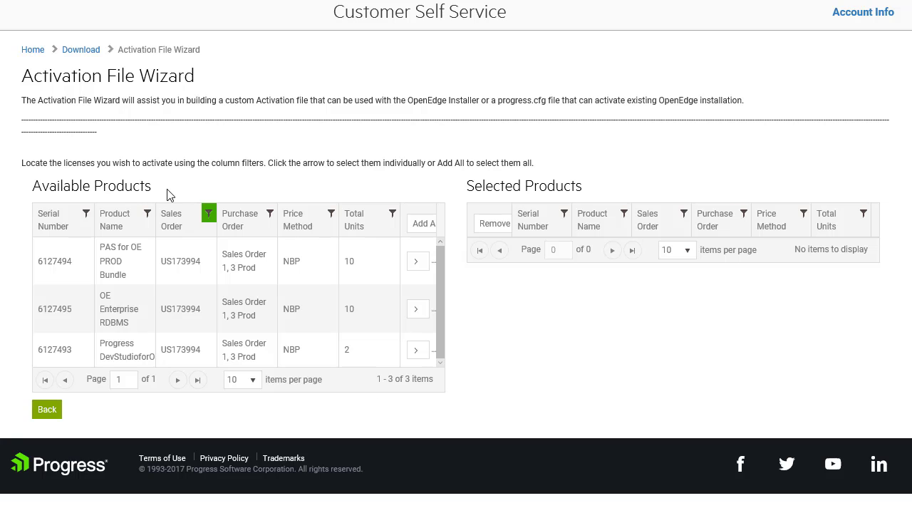
# Filter Product Name by 'Starts with Progress DevStudio' and add that license to Selected Products.
pyautogui.click(150, 215)
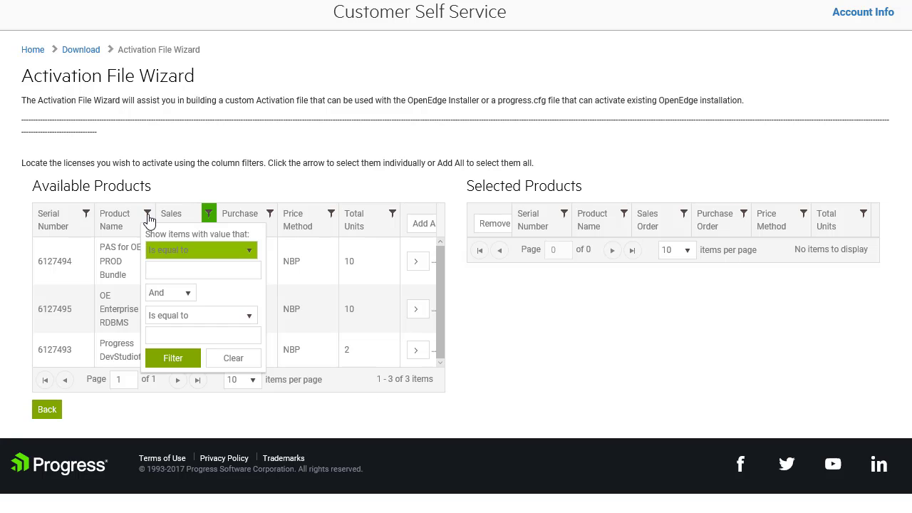
pyautogui.click(197, 253)
pyautogui.click(200, 303)
pyautogui.click(208, 270)
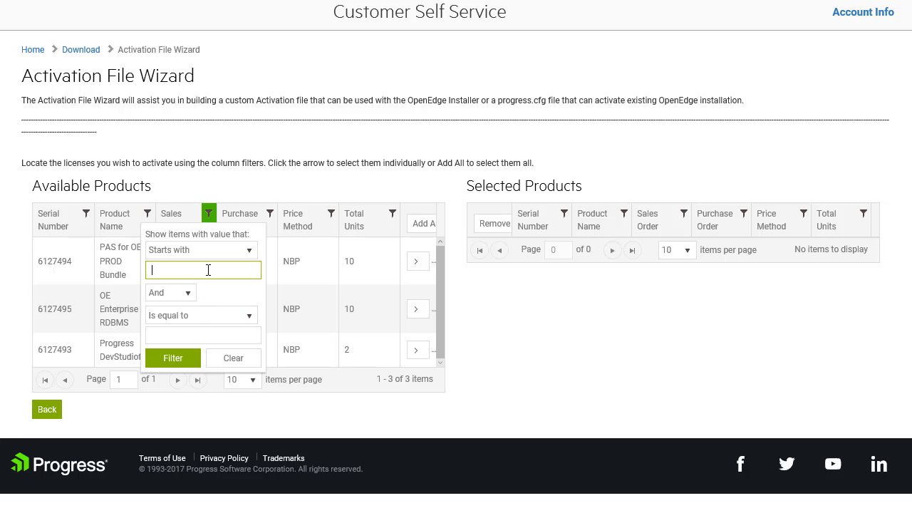
pyautogui.write('Progress DevStudio')
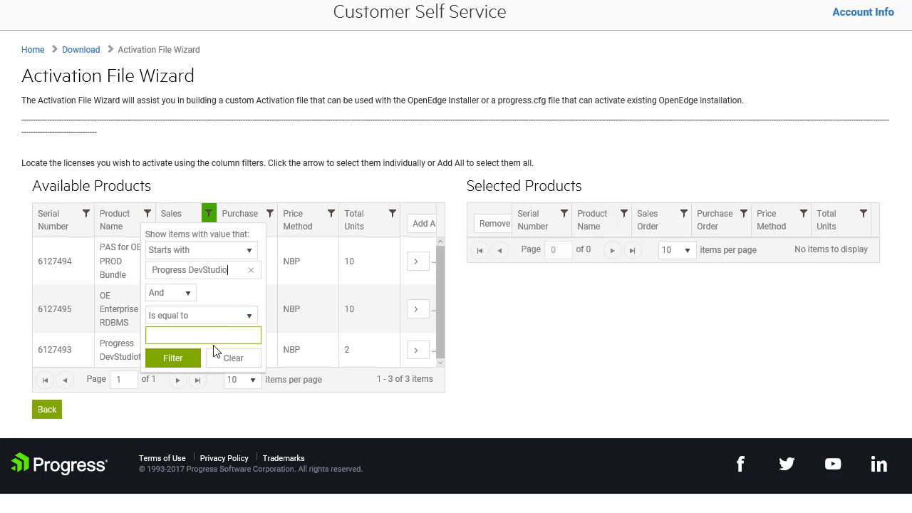
pyautogui.click(175, 359)
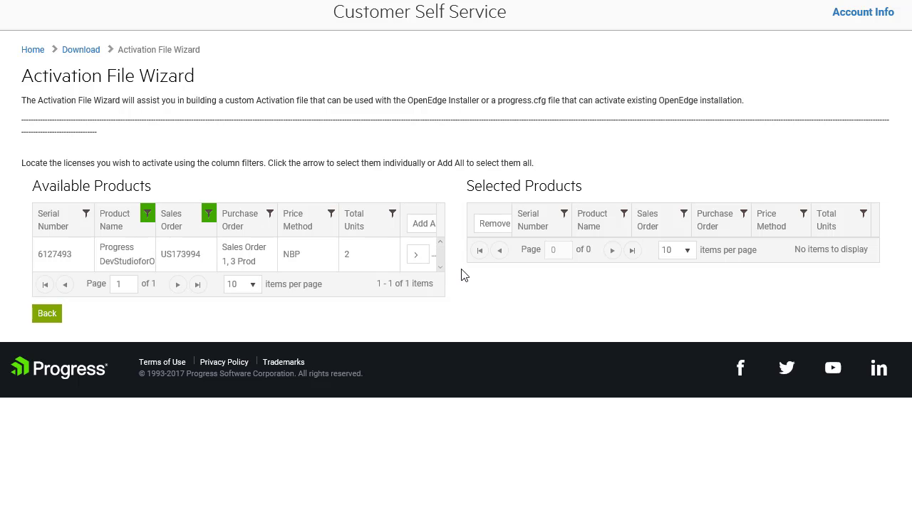
pyautogui.click(424, 256)
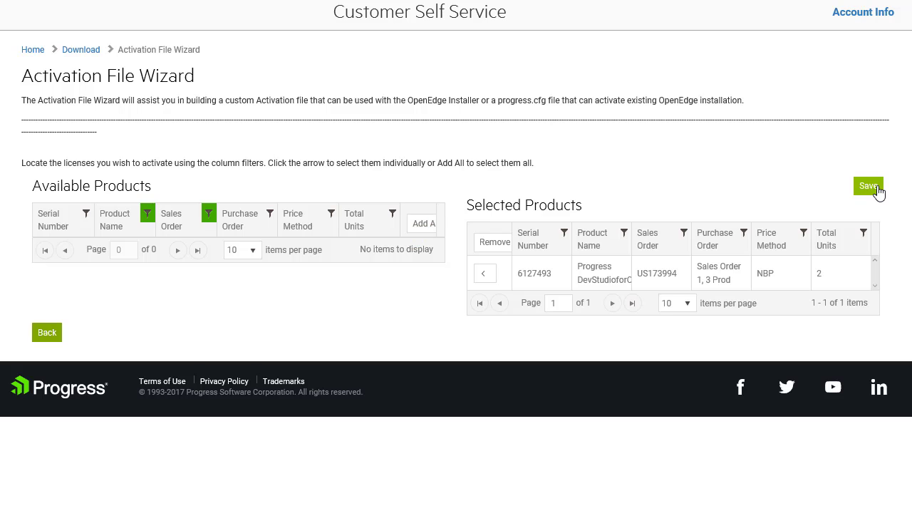
# Save the DevStudio selection as activation file Dev1, accepting the terms and conditions.
pyautogui.click(877, 187)
pyautogui.write('Dev1')
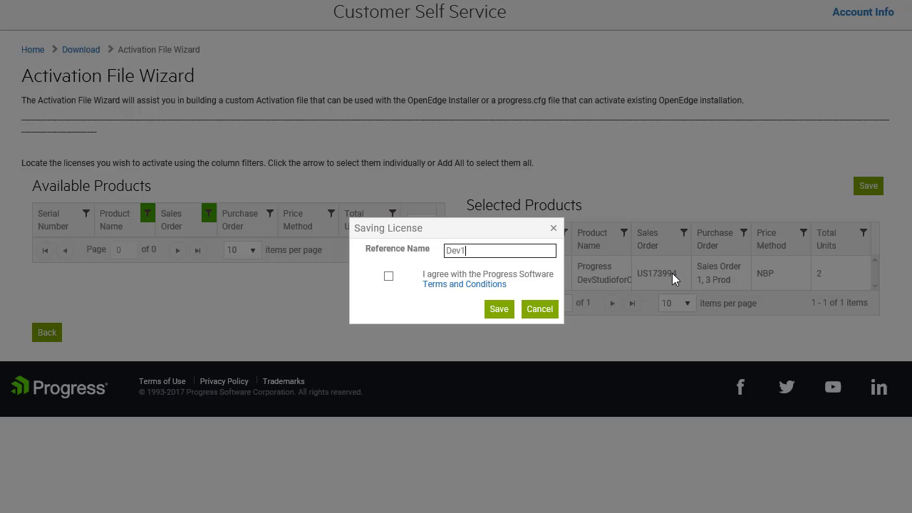
pyautogui.click(388, 278)
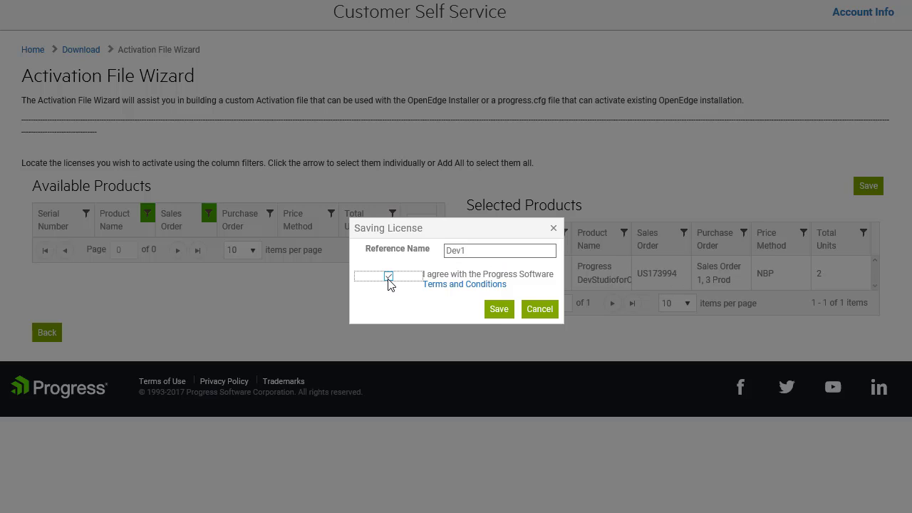
pyautogui.click(499, 313)
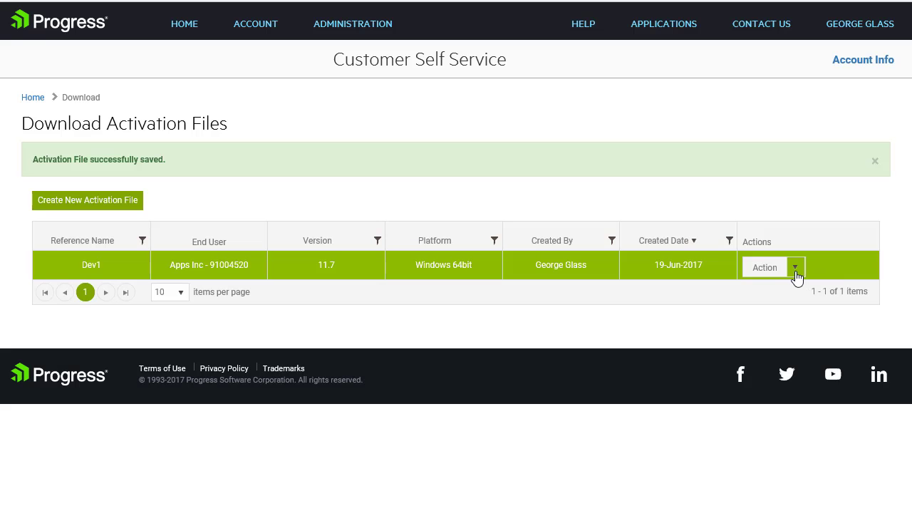
pyautogui.click(795, 270)
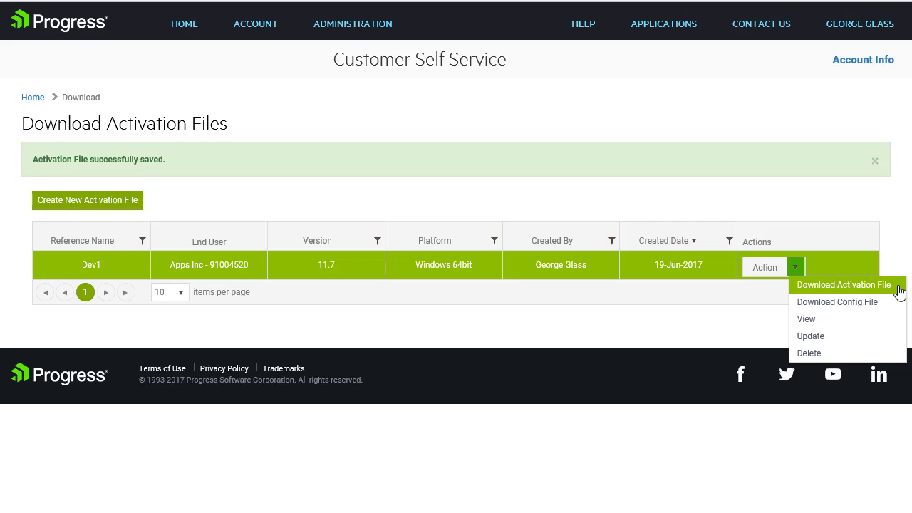
# Download the Dev1 activation file as ActivationFile.txt.
pyautogui.click(899, 286)
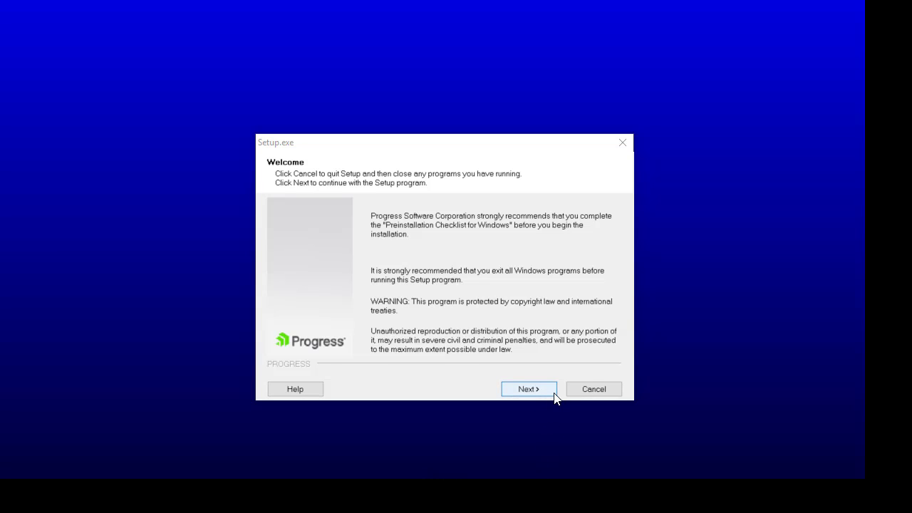
# Load ActivationFile.txt from Downloads into OpenEdge Setup and select Progress Dev Studio OE.
pyautogui.click(553, 394)
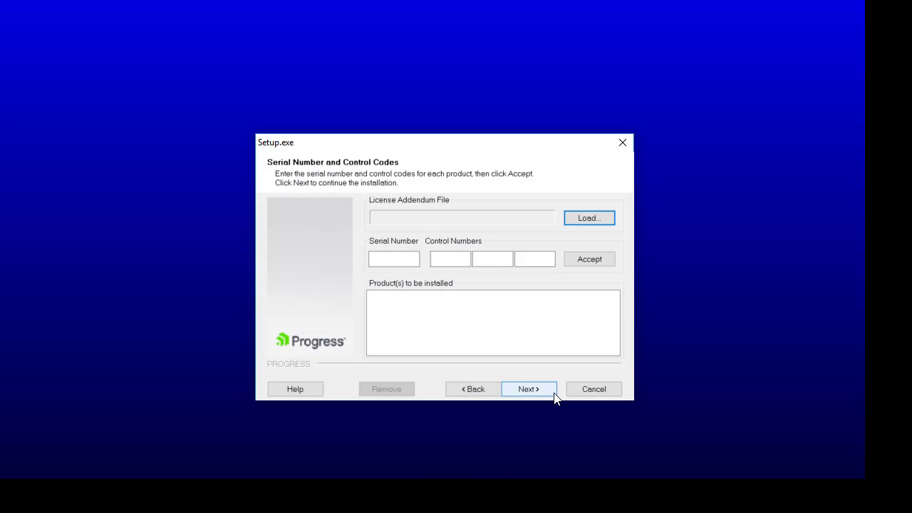
pyautogui.click(607, 219)
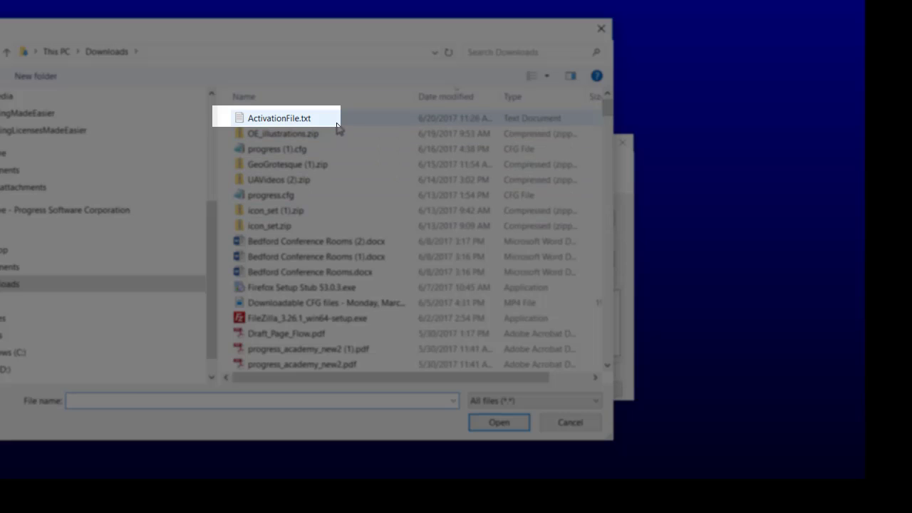
pyautogui.doubleClick(340, 123)
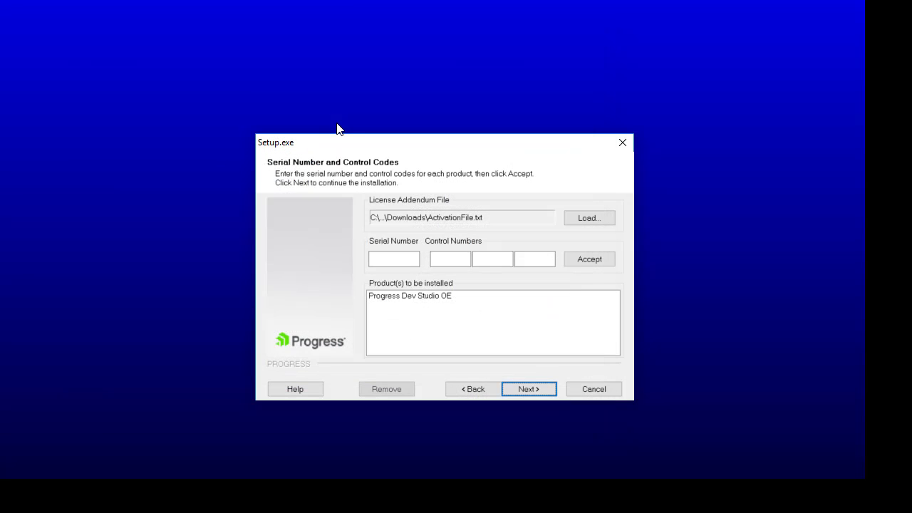
pyautogui.click(449, 298)
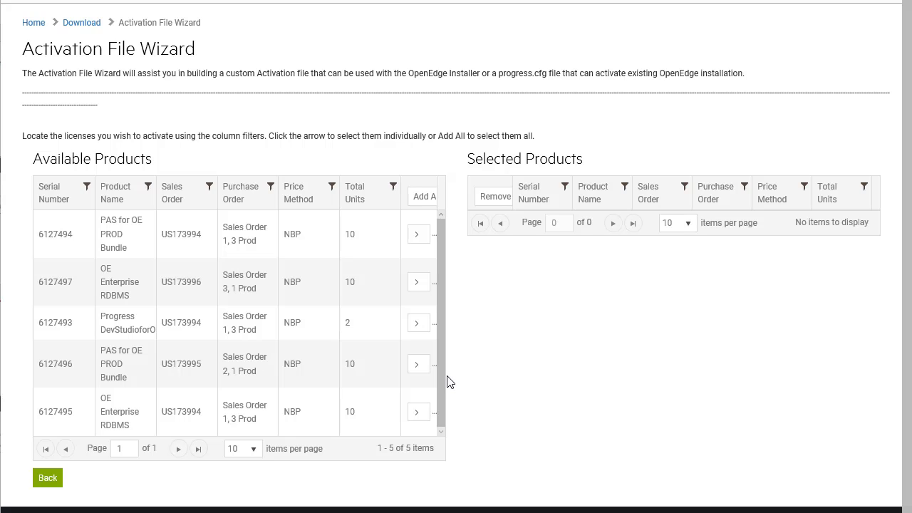
# Add the PAS for OE PROD Bundle and OE Enterprise RDBMS licenses to Selected Products.
pyautogui.click(417, 364)
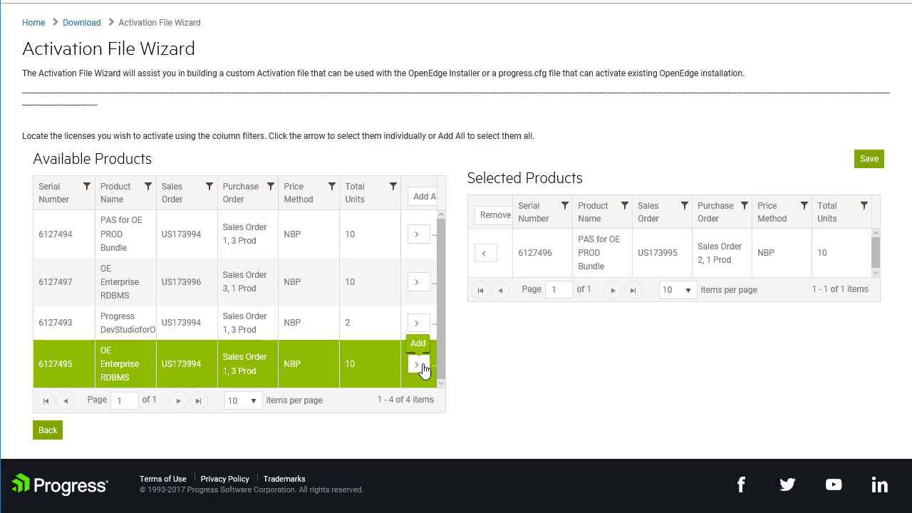
pyautogui.click(416, 283)
pyautogui.click(417, 285)
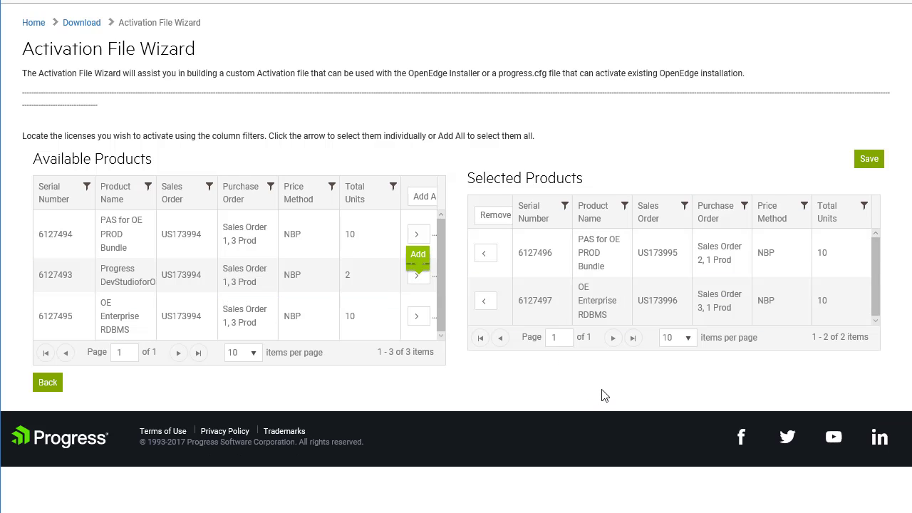
# Save the two selected licenses as activation file PAS_RDBMS, agreeing to the terms.
pyautogui.click(869, 159)
pyautogui.click(543, 223)
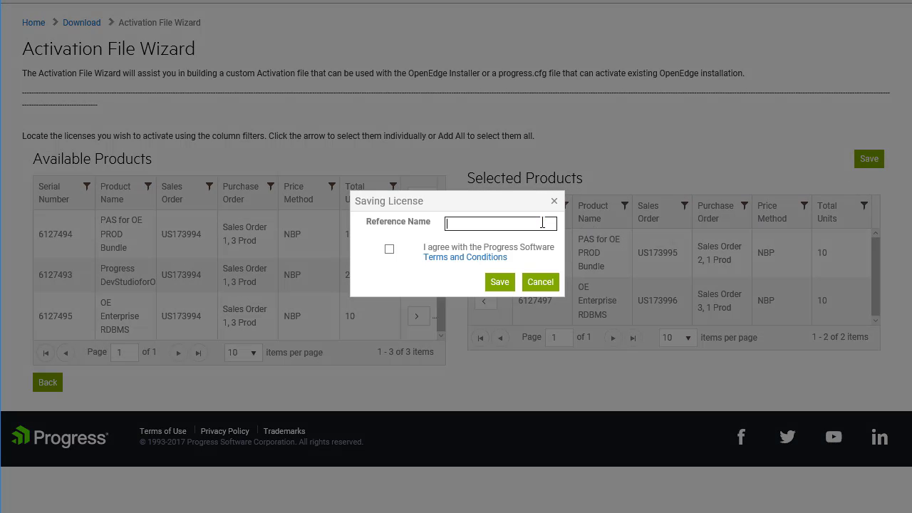
pyautogui.write('PAS')
pyautogui.write('_RDBMS')
pyautogui.click(389, 249)
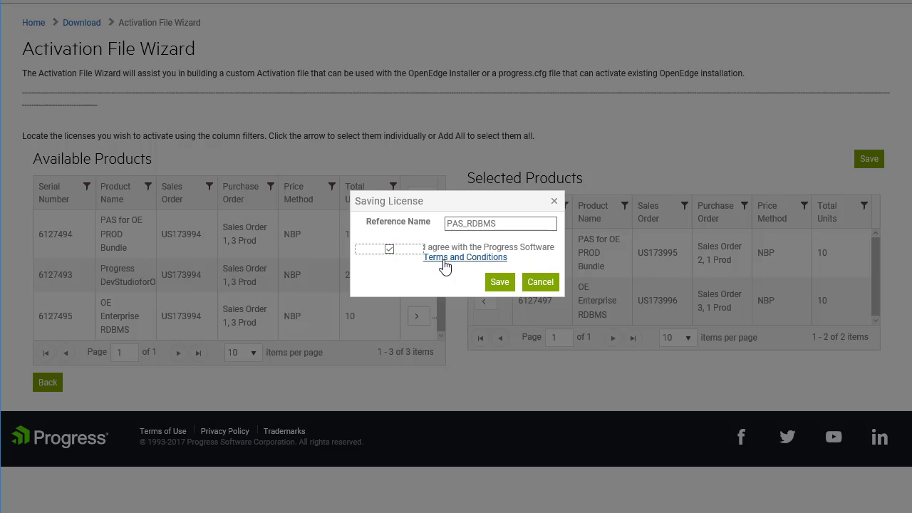
pyautogui.click(490, 282)
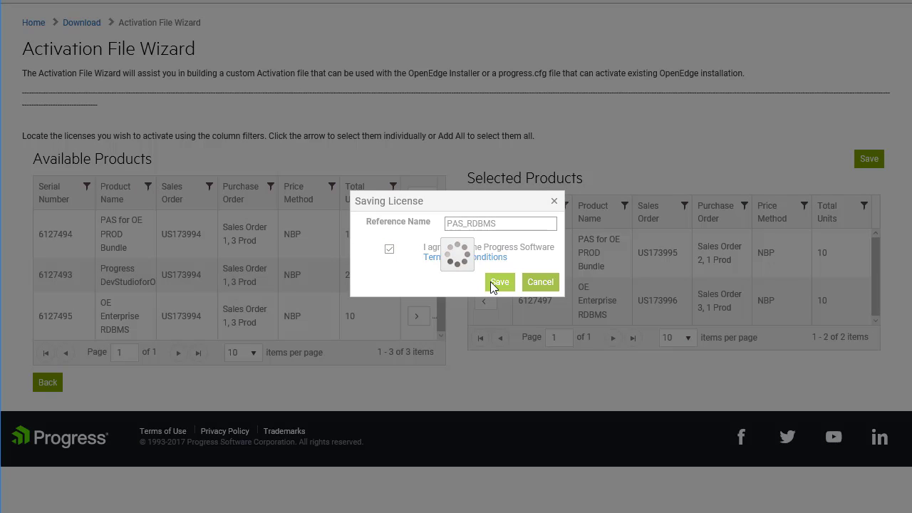